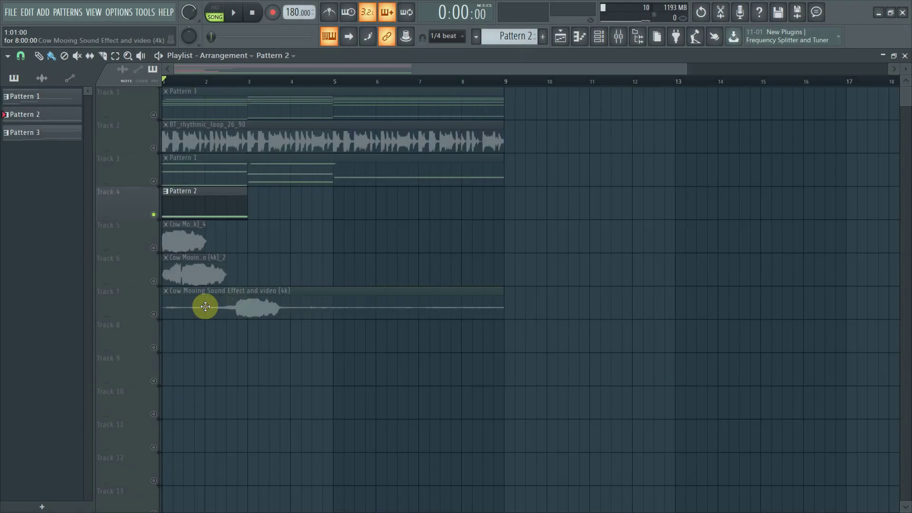
Preview the song with the cow mooing clip, then the Pattern 2 clip, selected.
click(163, 314)
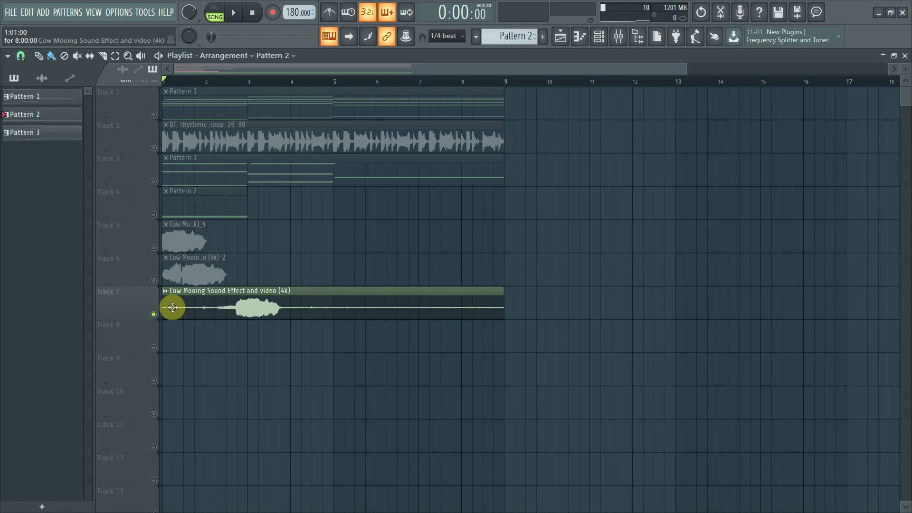
key(space)
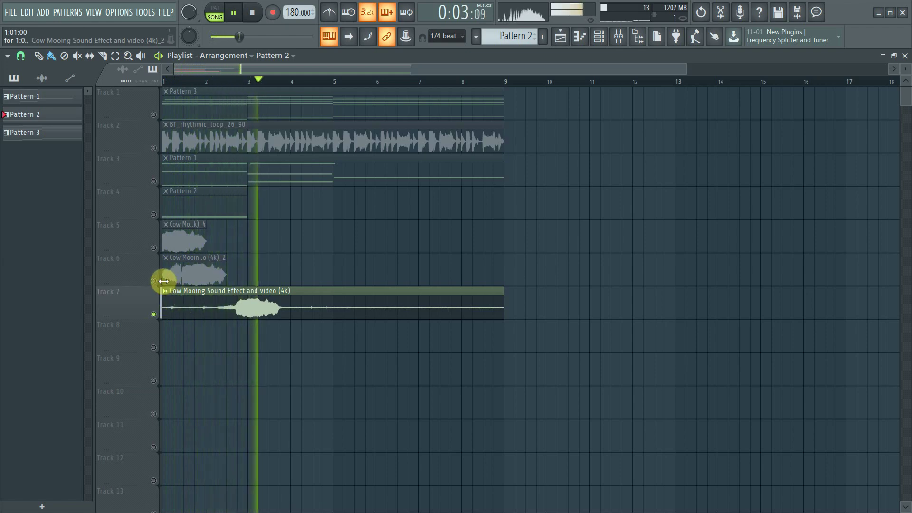
key(space)
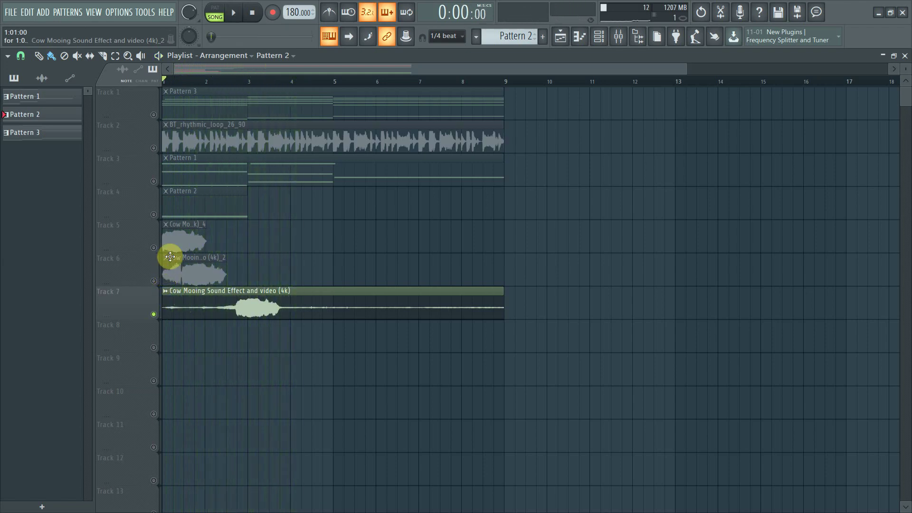
click(159, 219)
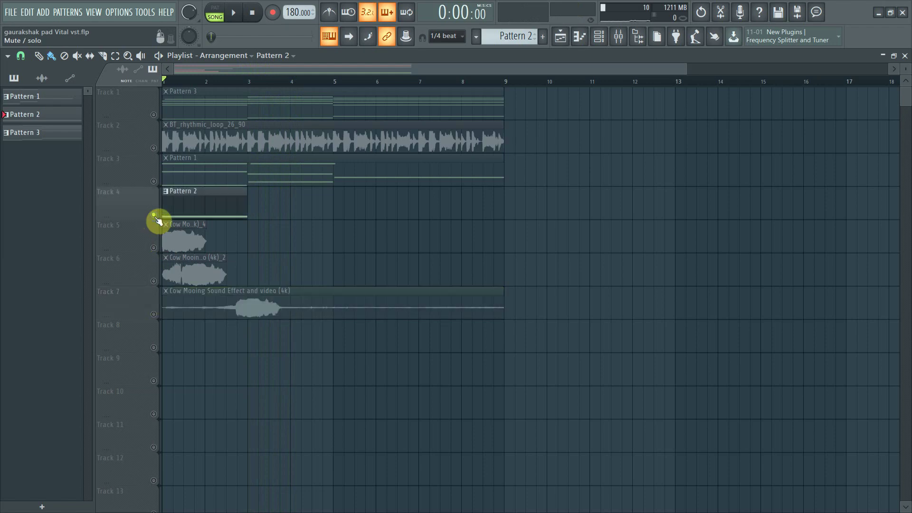
key(space)
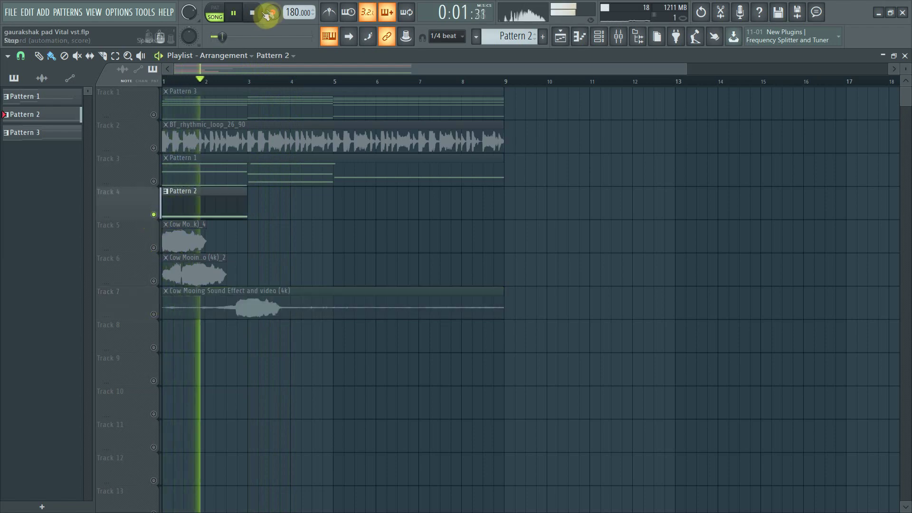
click(254, 14)
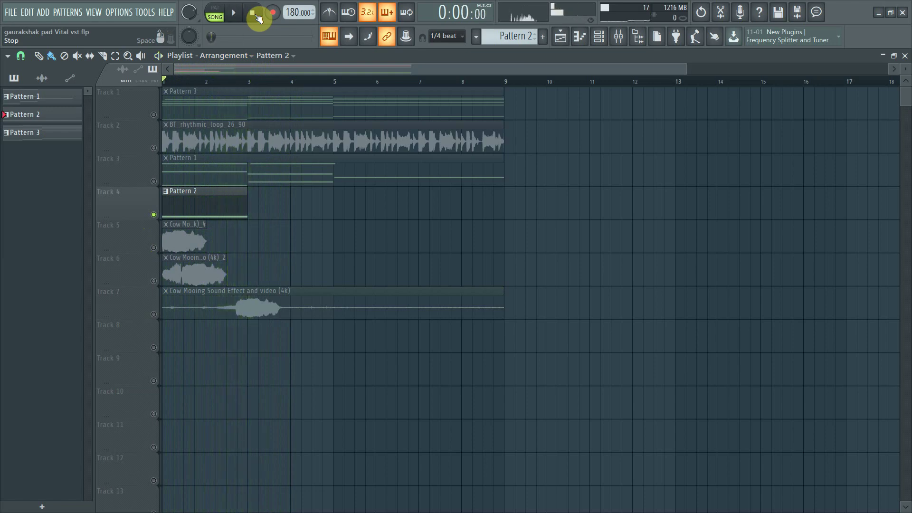
Select Track 3's Pattern 1 clip and play the arrangement again.
click(155, 183)
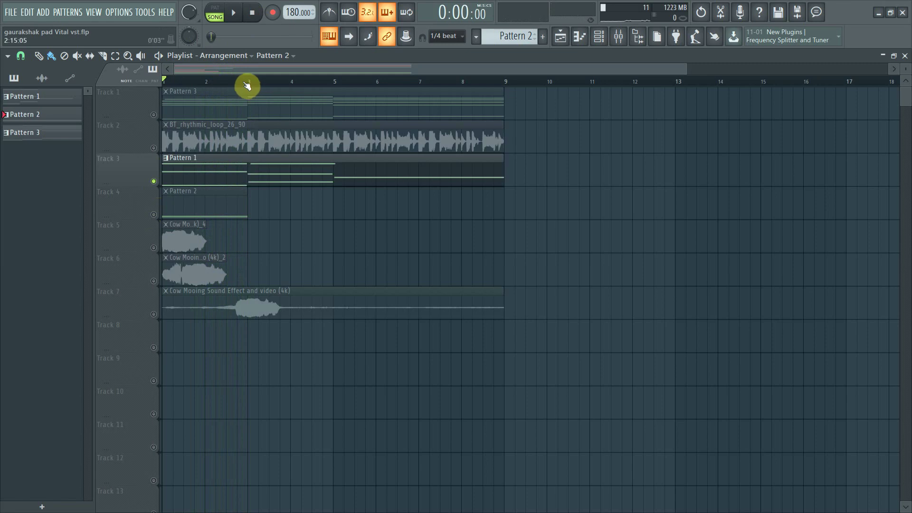
key(space)
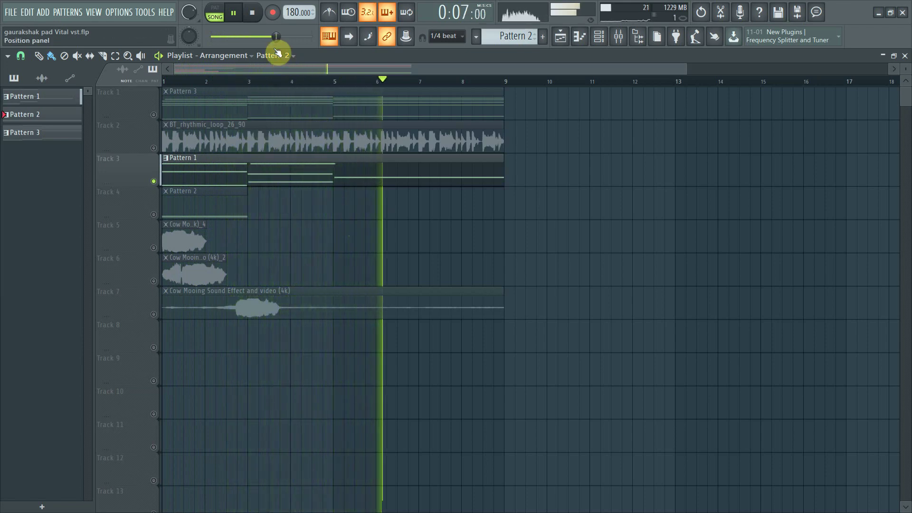
click(257, 19)
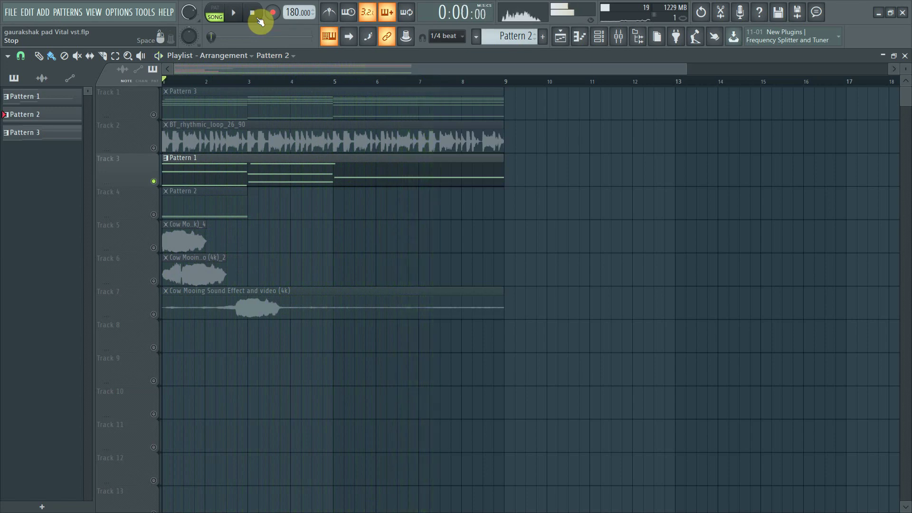
Solo Track 2's rhythmic loop with Track 1's Pattern 3 and preview them.
ctrl+click(154, 148)
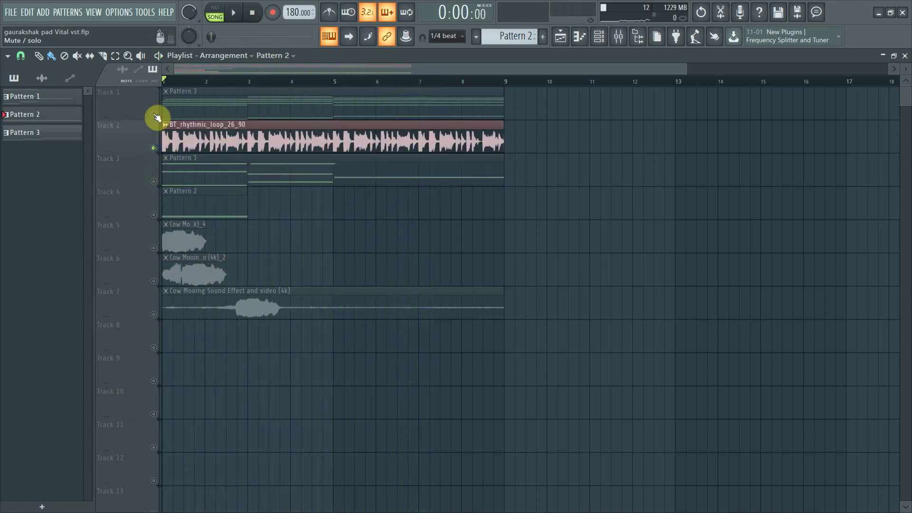
click(154, 114)
click(231, 13)
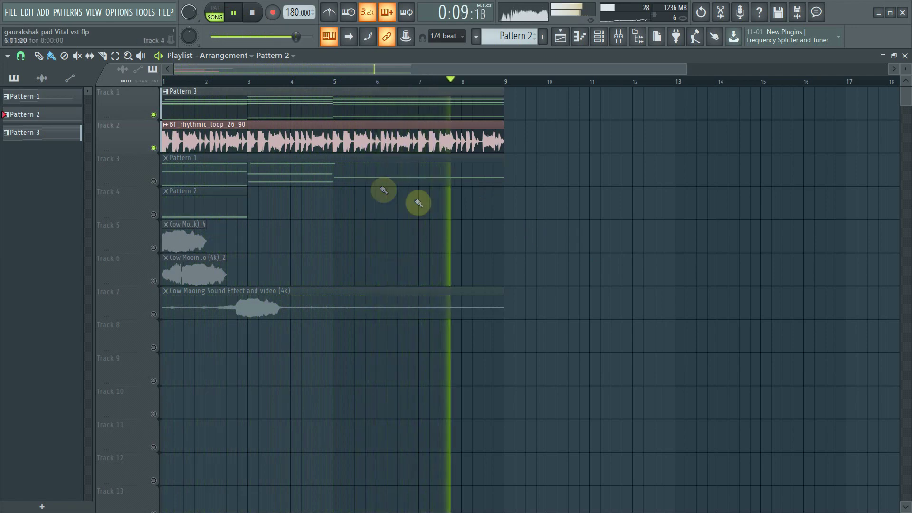
click(251, 12)
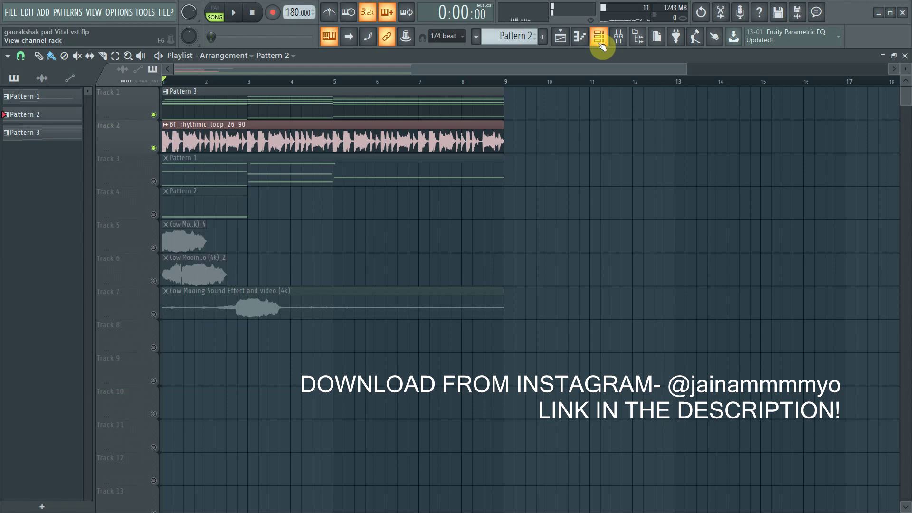
click(601, 45)
Open Cow Synth Vital from the channel rack and power off oscillators 2 and 3.
drag(511, 182, 484, 172)
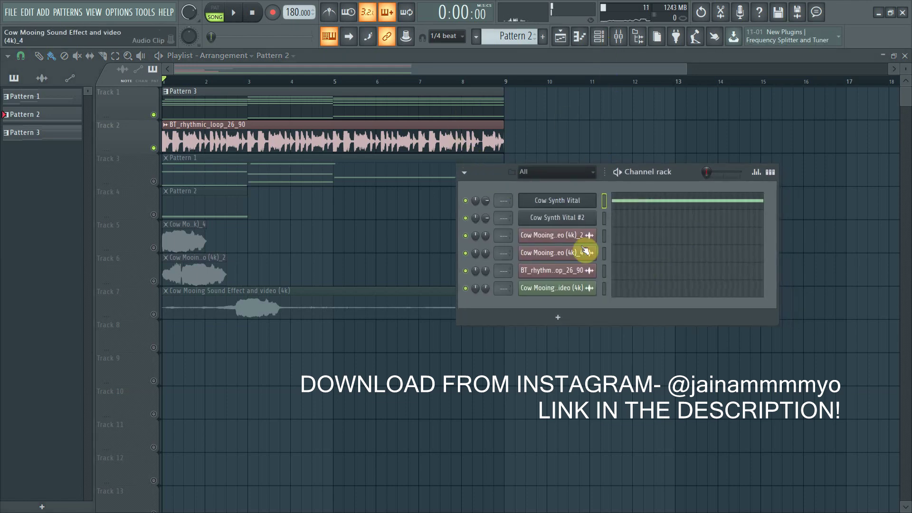
click(558, 201)
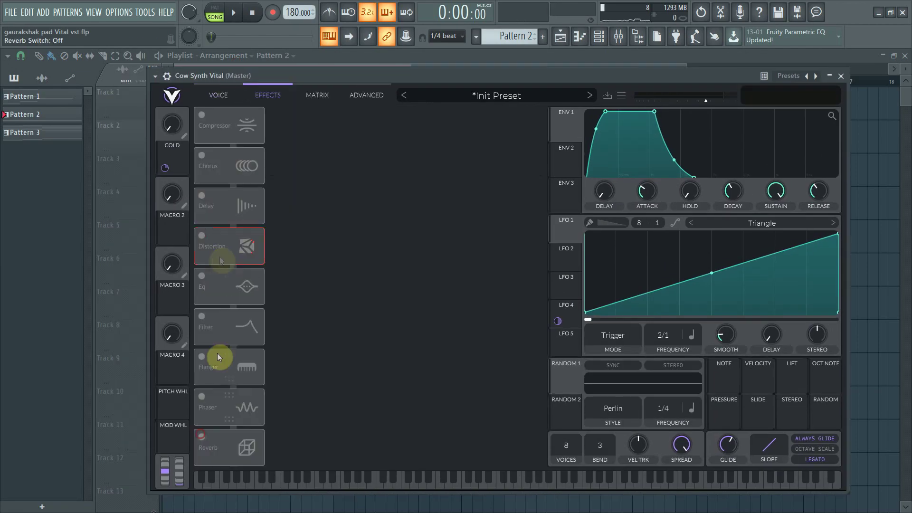
click(218, 95)
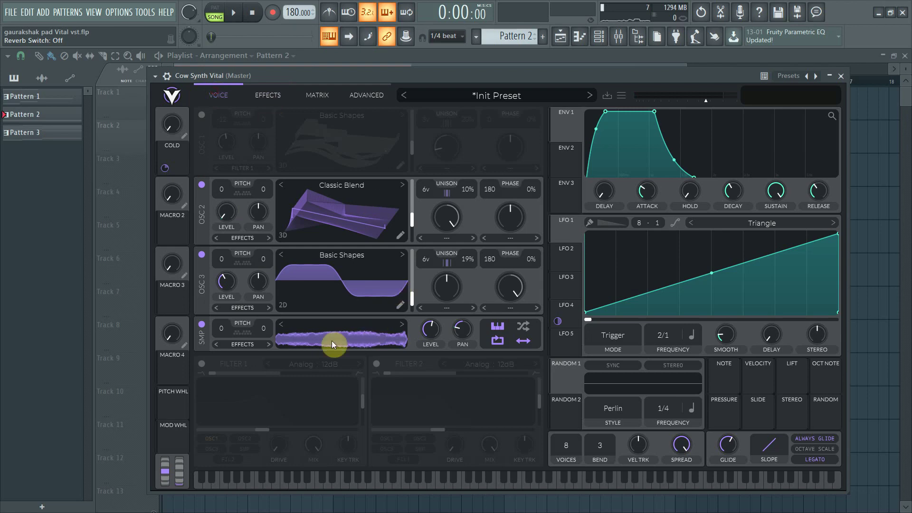
click(203, 255)
click(202, 185)
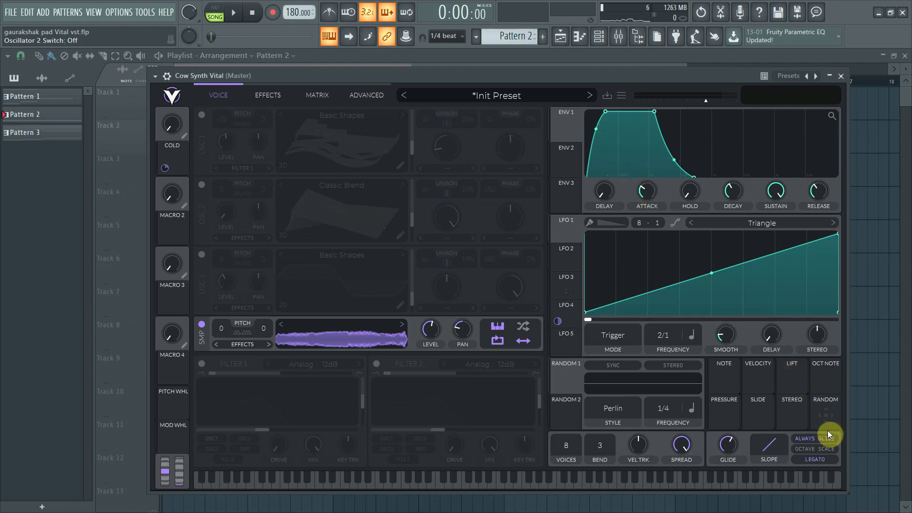
Enable legato and sample keytracking, then hide the synth window.
click(819, 459)
click(496, 327)
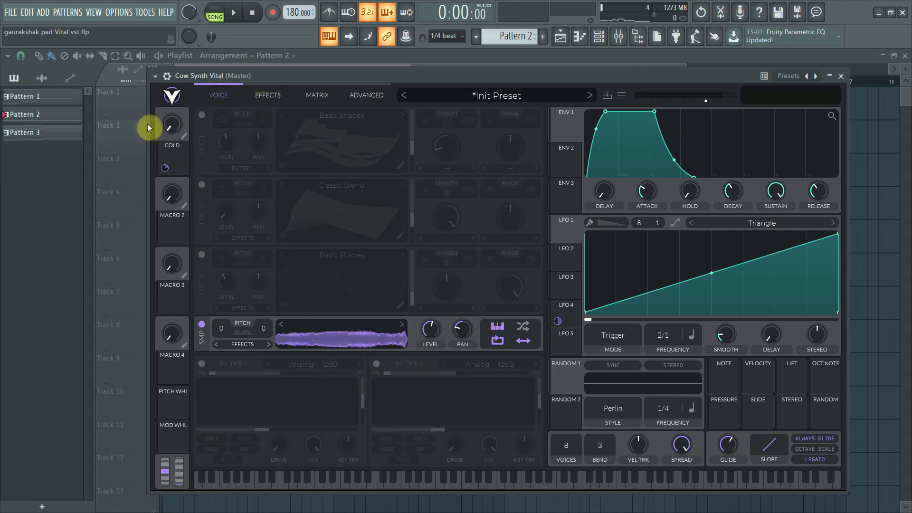
click(133, 109)
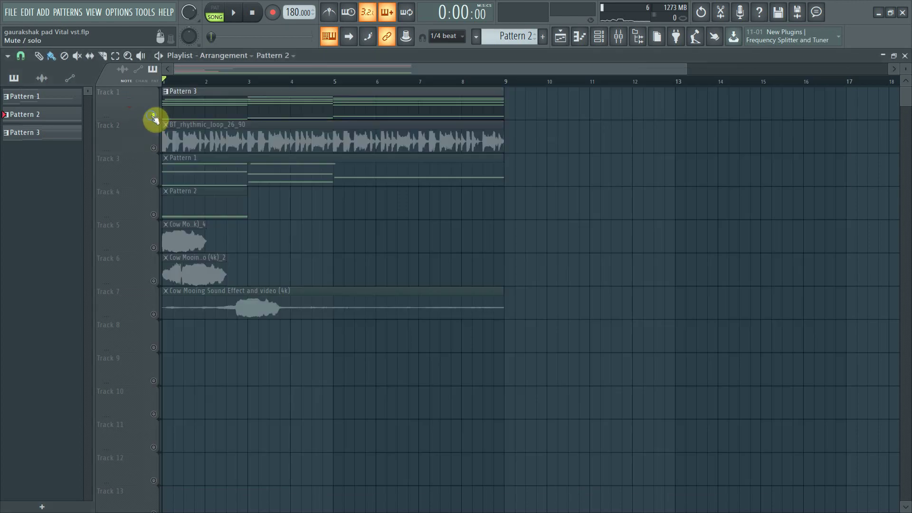
Bring the Vital window forward, show LFO 4, pan the sample left, and preview the song.
click(904, 54)
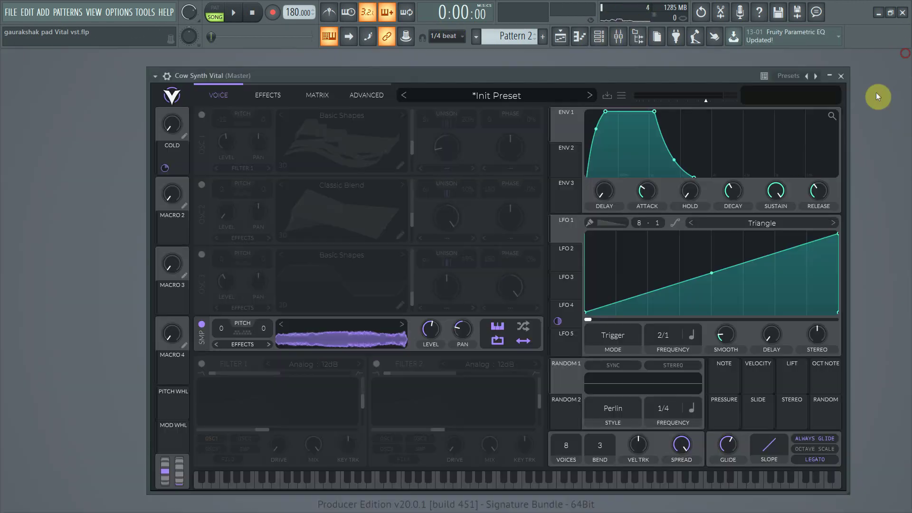
drag(450, 74, 437, 70)
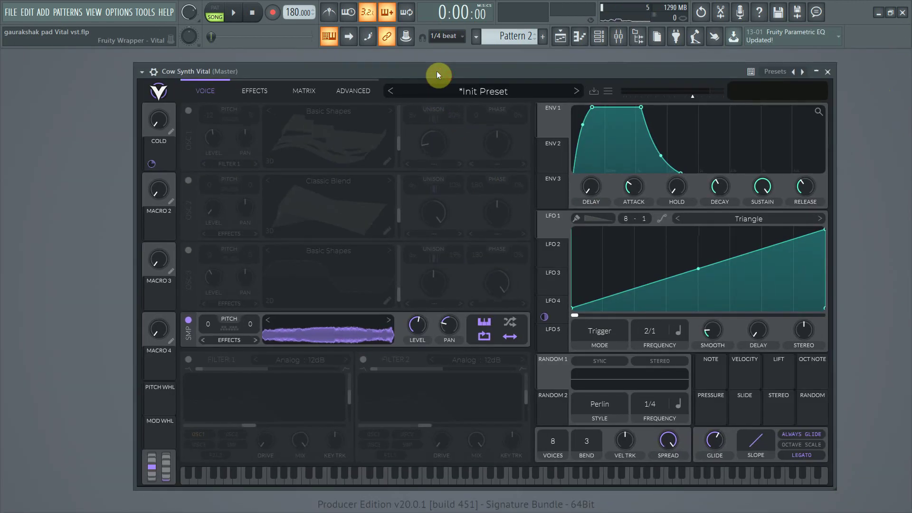
click(553, 303)
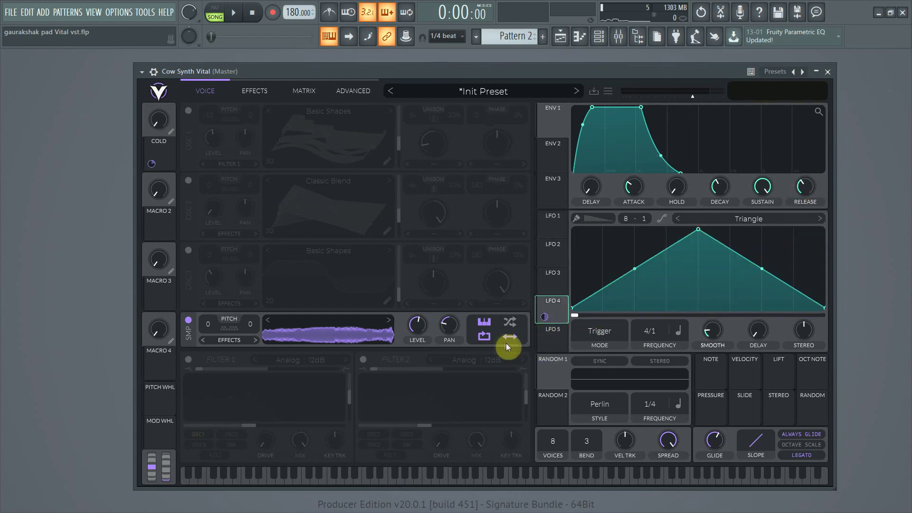
drag(445, 325, 454, 322)
click(234, 14)
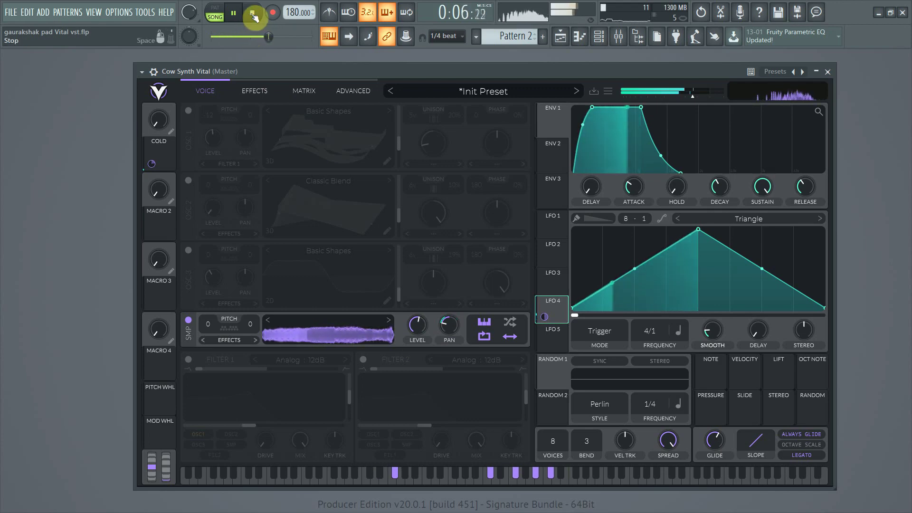
click(254, 16)
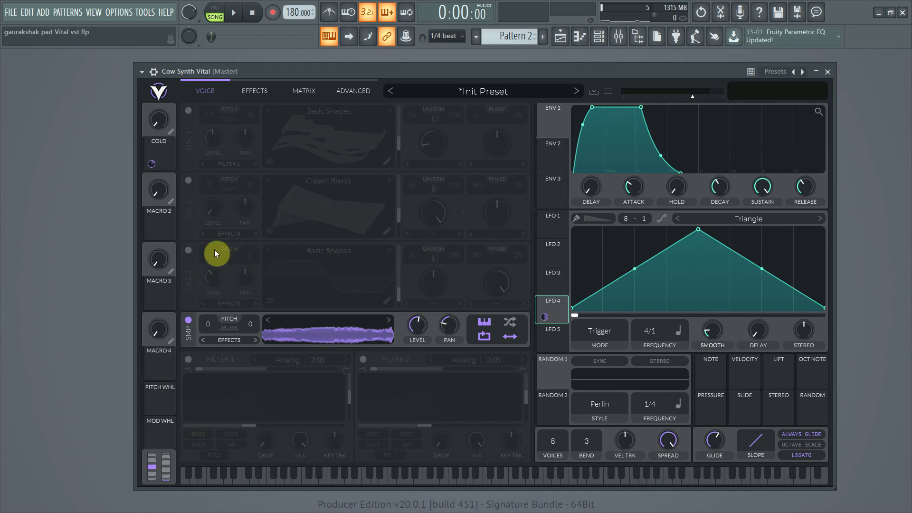
click(188, 251)
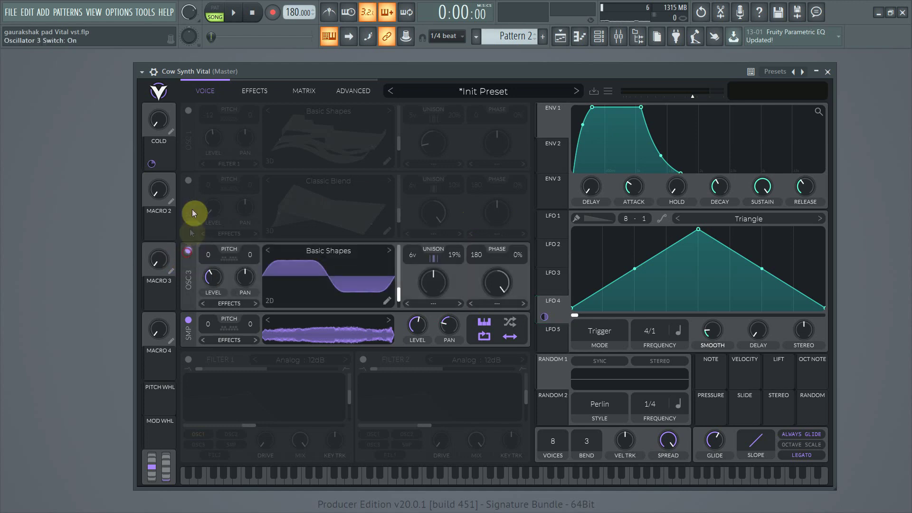
click(188, 180)
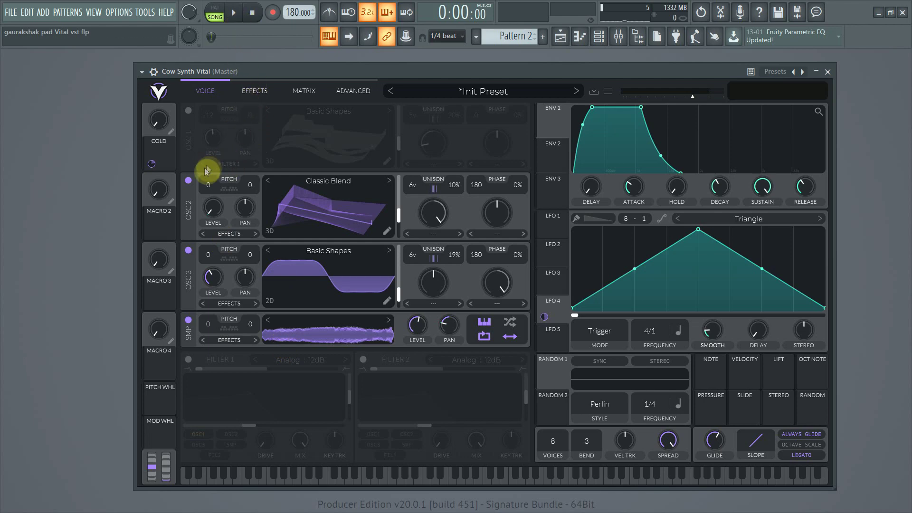
drag(158, 121, 188, 9)
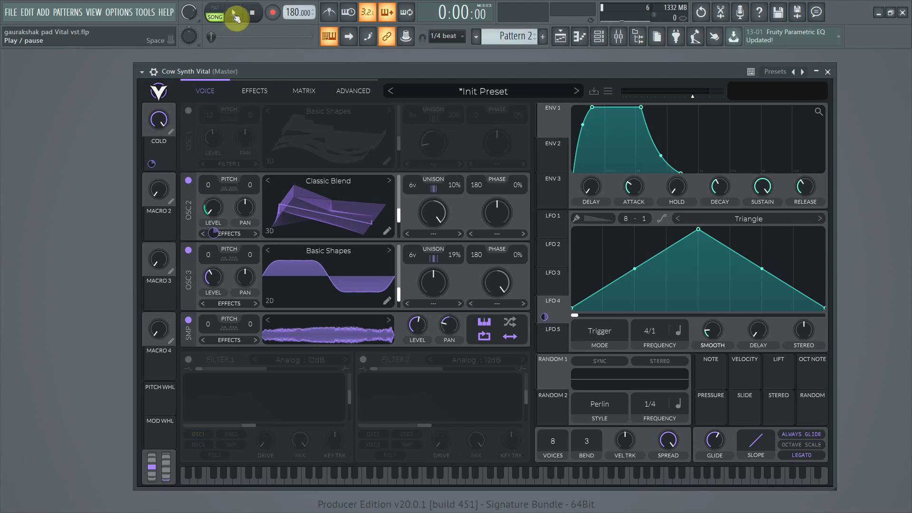
click(234, 14)
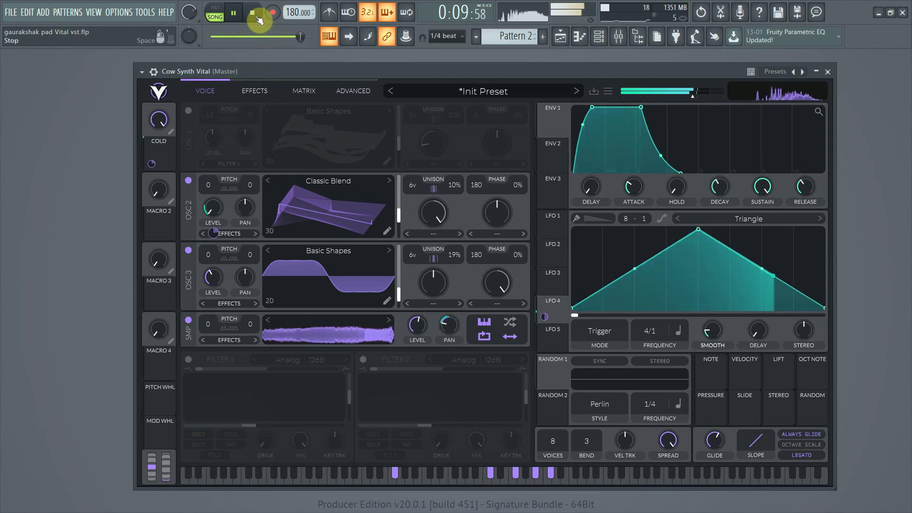
click(258, 19)
mouse_move(159, 120)
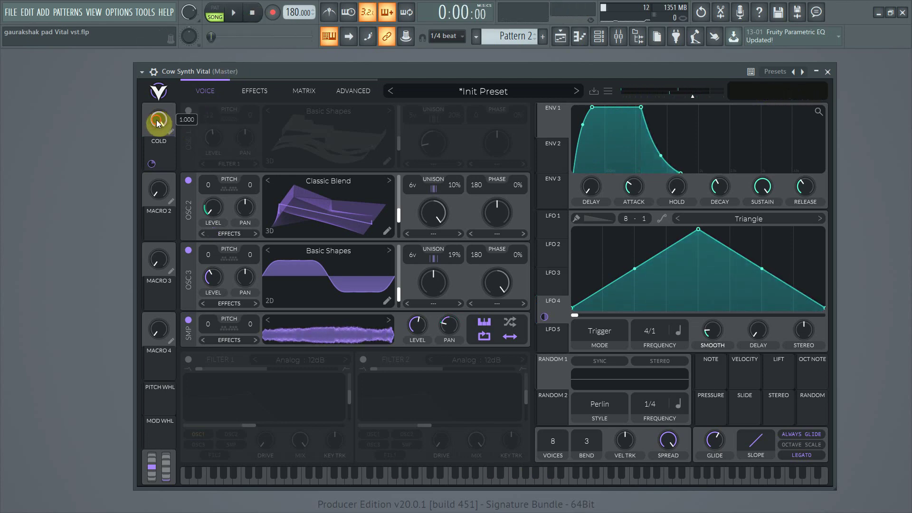
Link the Cold macro to Oscillator 2's level, reset Cold to zero, and audition the song.
drag(158, 123, 153, 82)
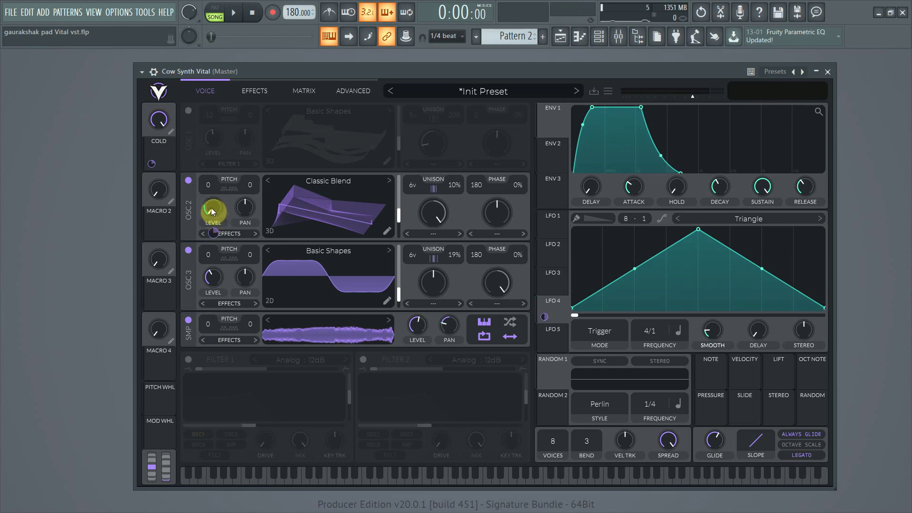
drag(211, 207, 213, 207)
drag(163, 145, 166, 178)
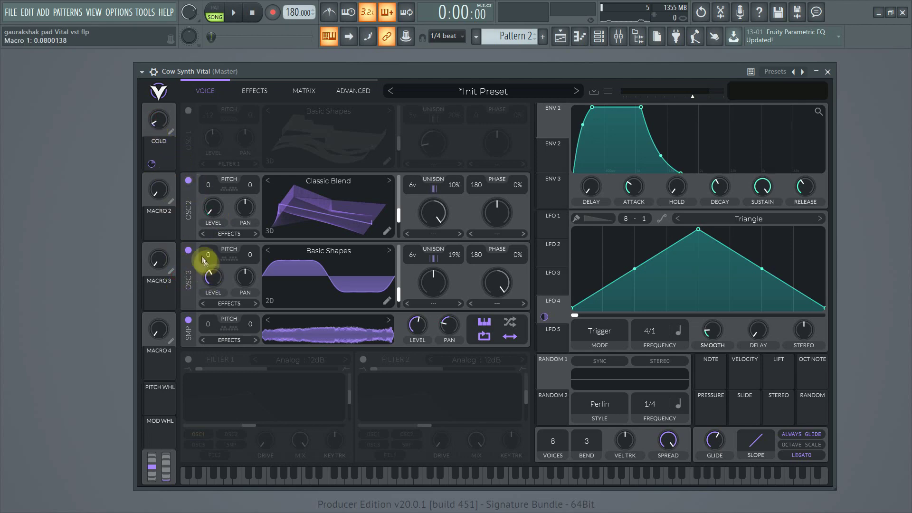
drag(159, 121, 164, 143)
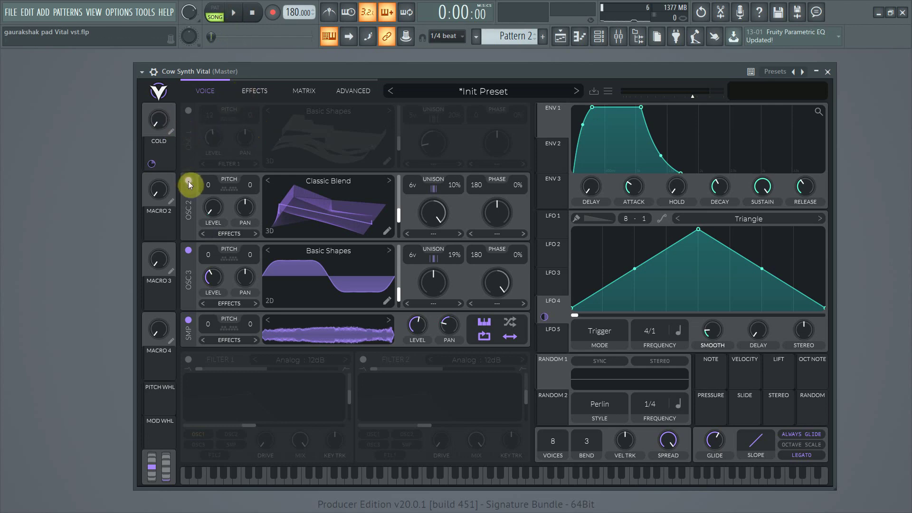
click(242, 16)
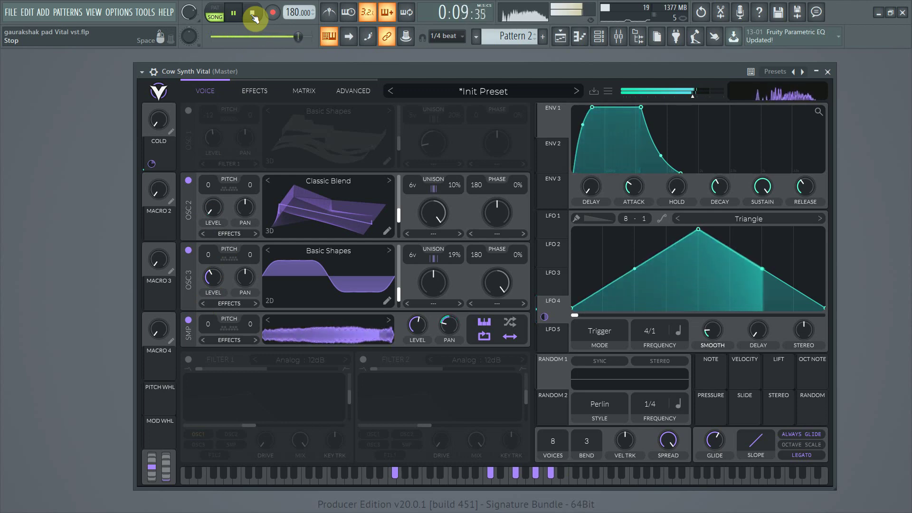
click(255, 17)
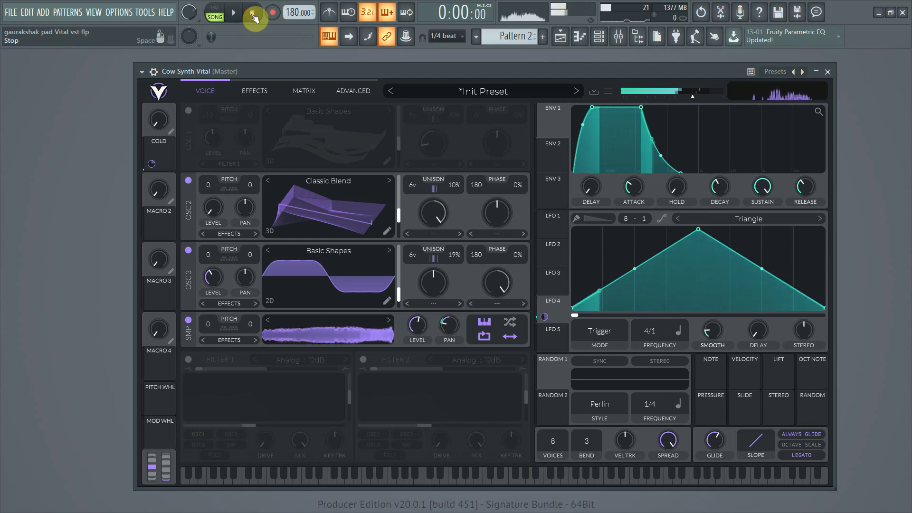
click(188, 320)
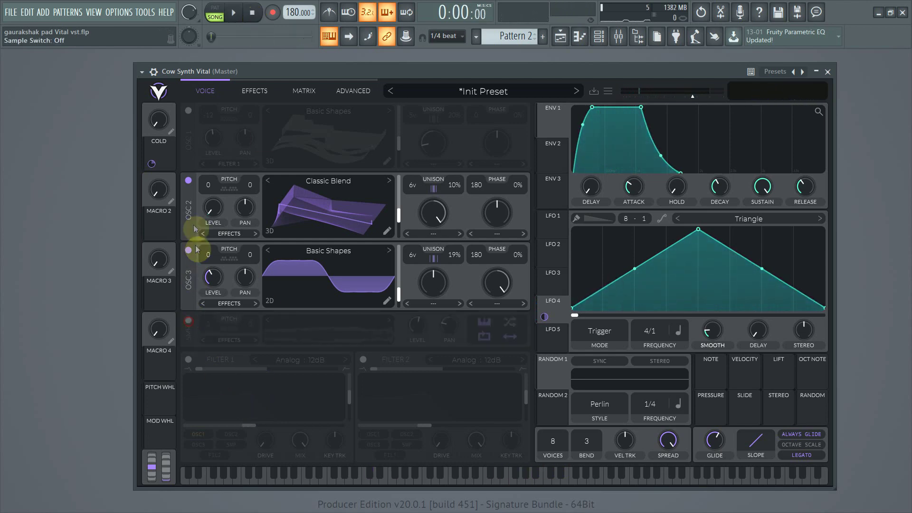
click(189, 180)
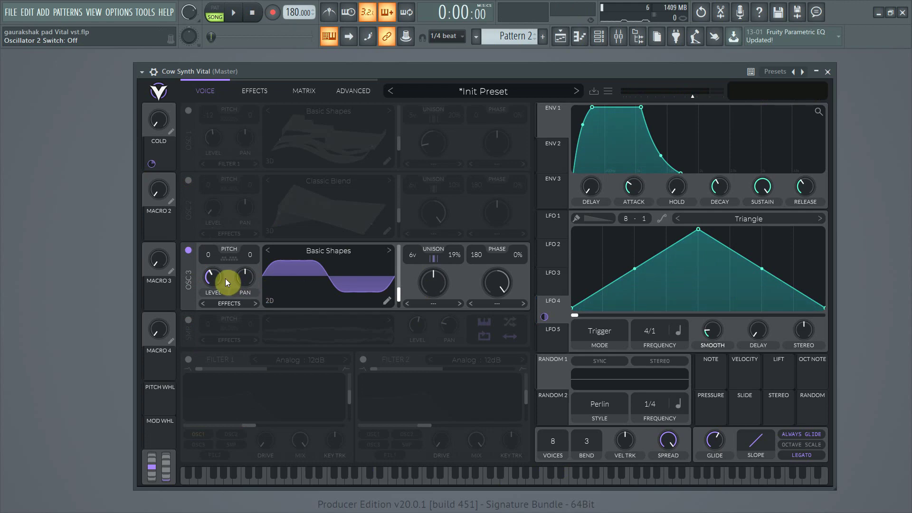
click(238, 15)
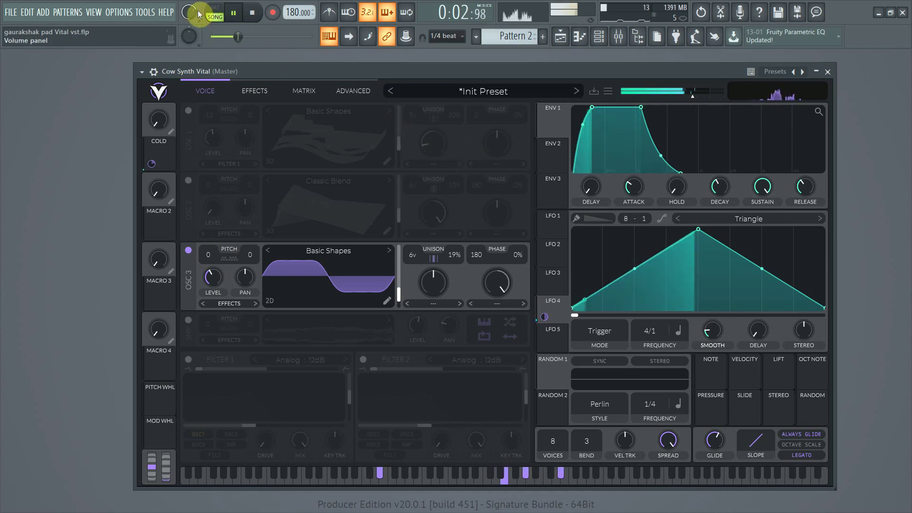
drag(189, 12, 189, 11)
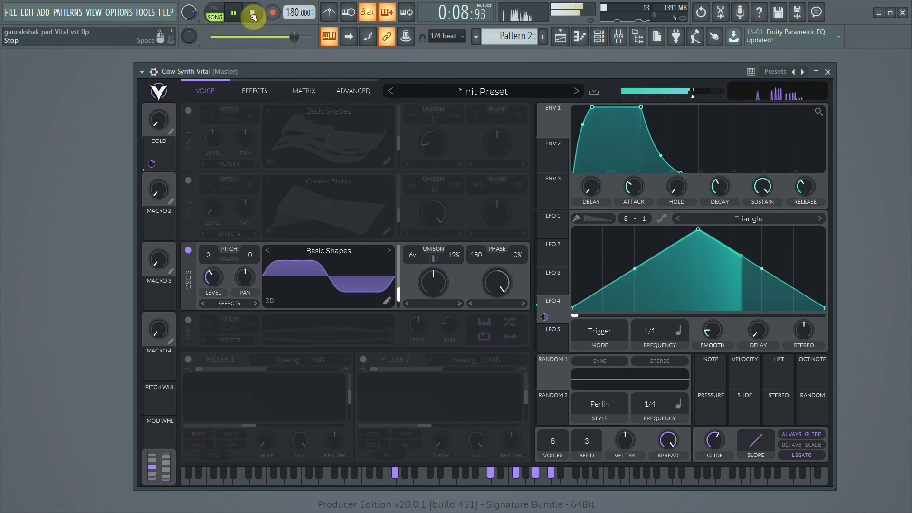
click(253, 14)
Re-enable the sampler and Oscillator 2, then turn on compressor, chorus, delay and distortion.
click(188, 180)
click(189, 321)
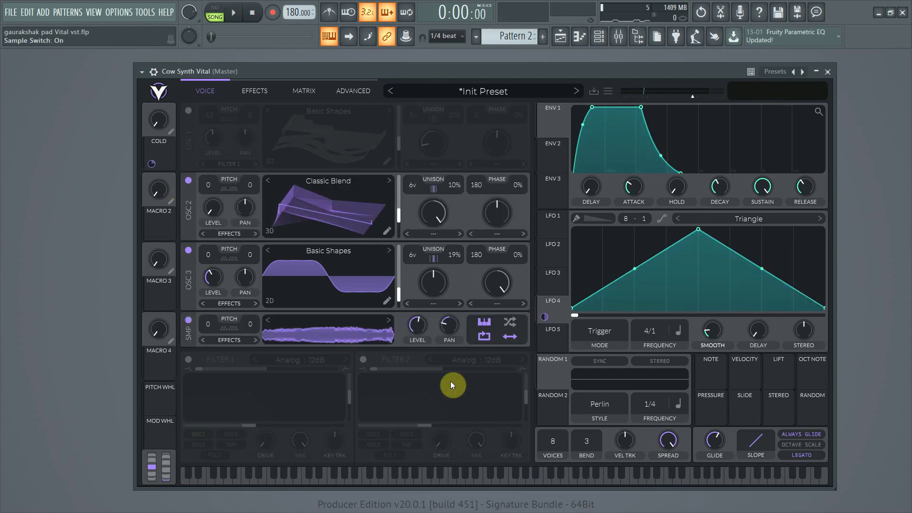
click(263, 88)
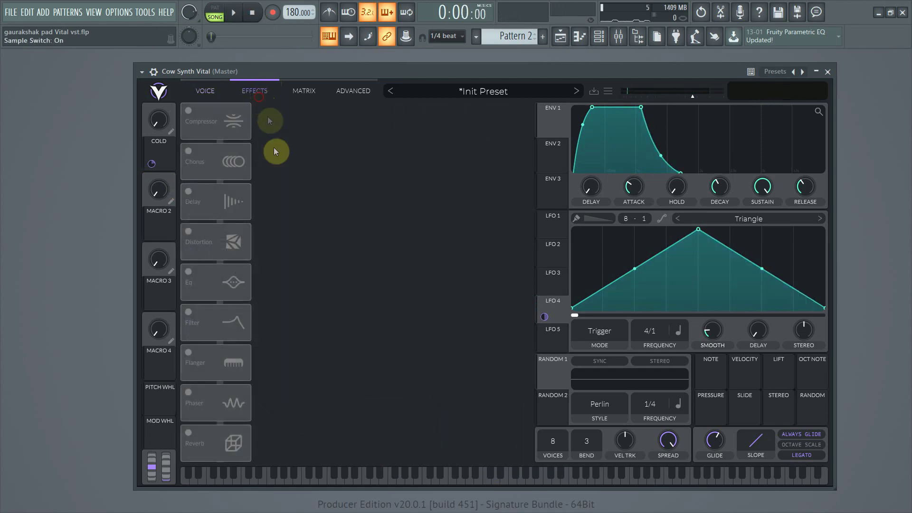
click(189, 112)
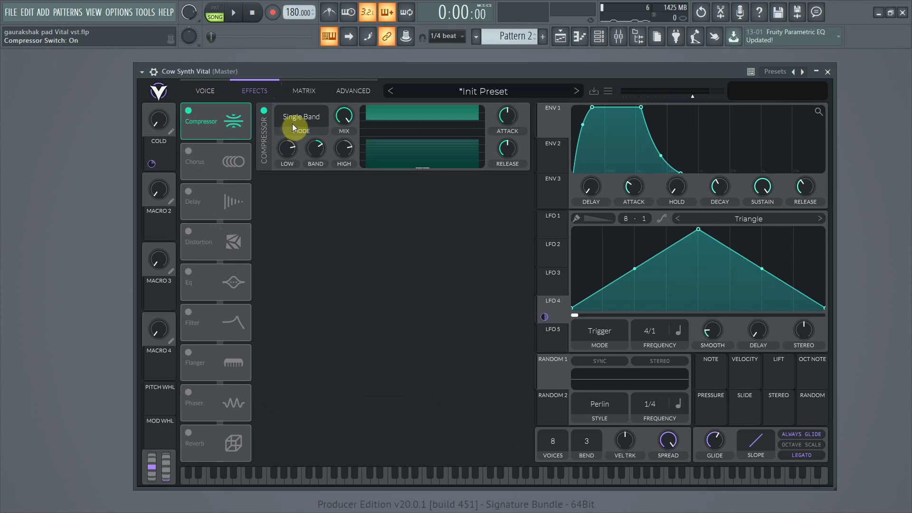
click(189, 152)
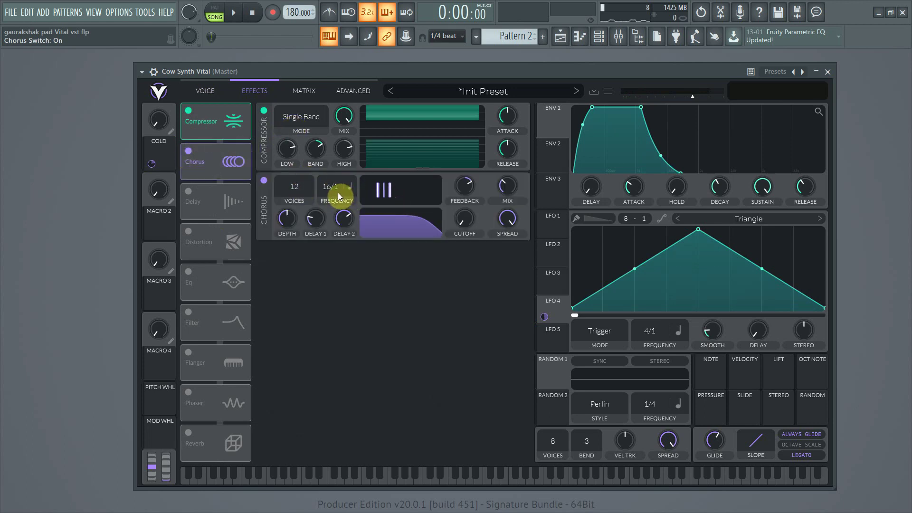
click(189, 191)
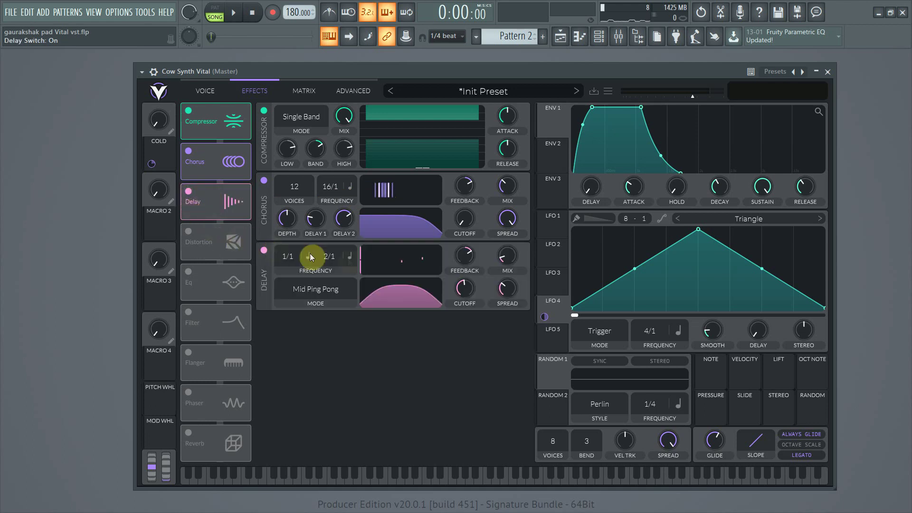
click(187, 233)
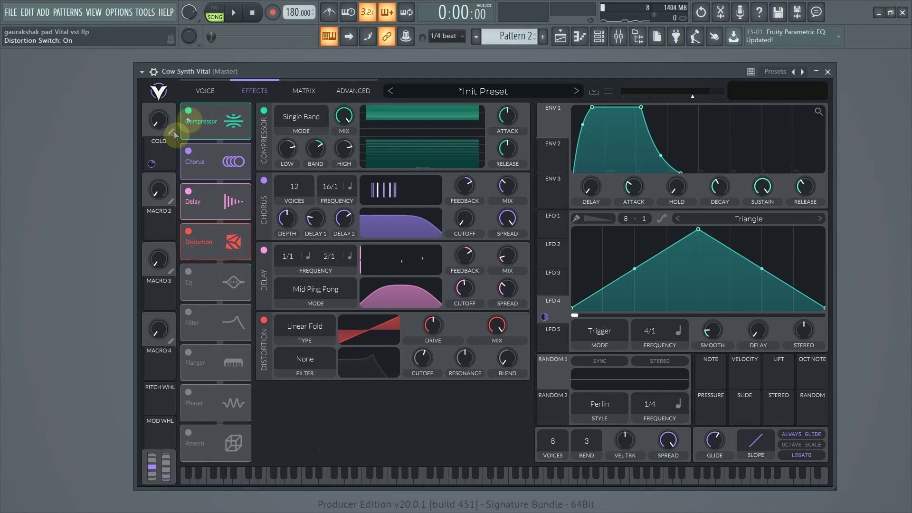
Turn on reverb, then enable legato in the Voice view.
click(191, 432)
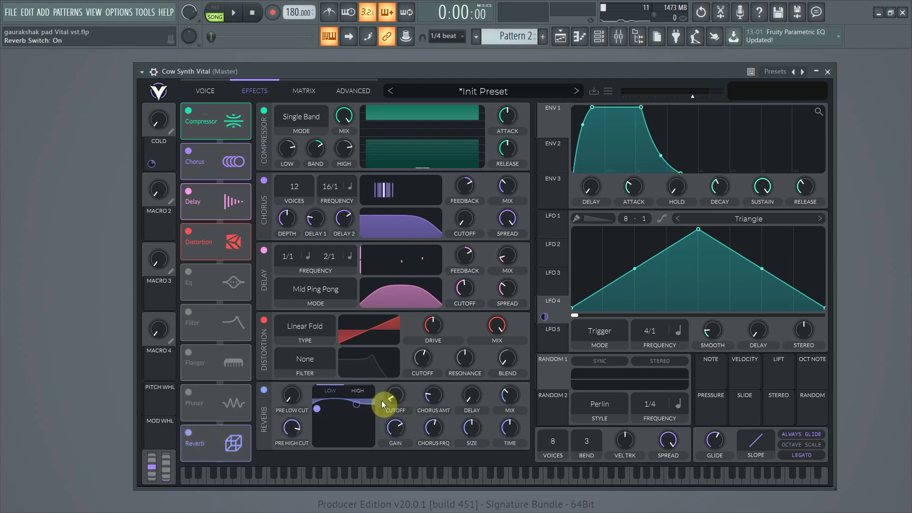
click(207, 91)
click(784, 453)
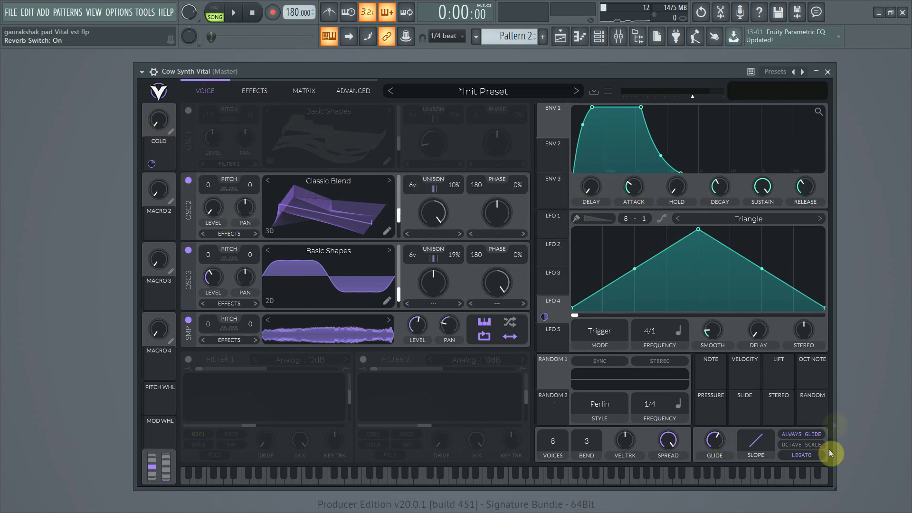
click(253, 92)
Reposition the Vital window, nudge the Cold macro up slightly, and bring up the mixer.
click(215, 92)
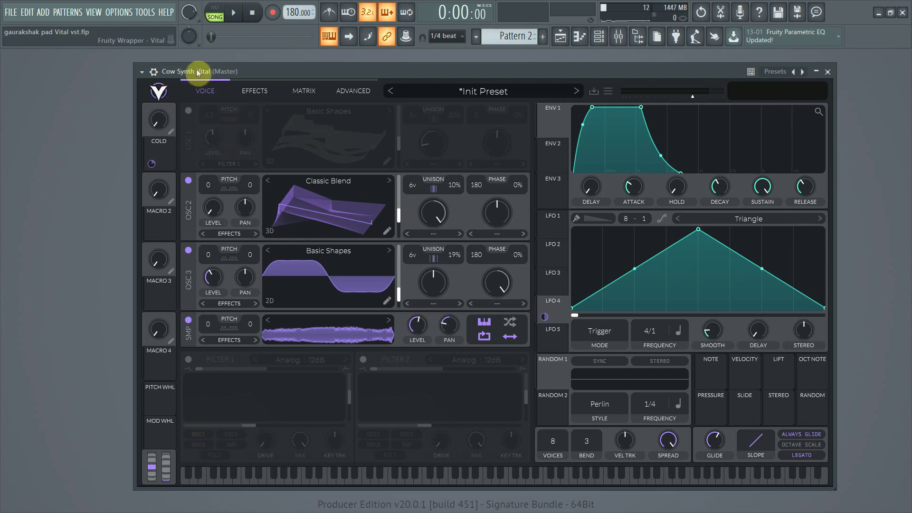
drag(200, 71, 156, 68)
drag(255, 68, 287, 80)
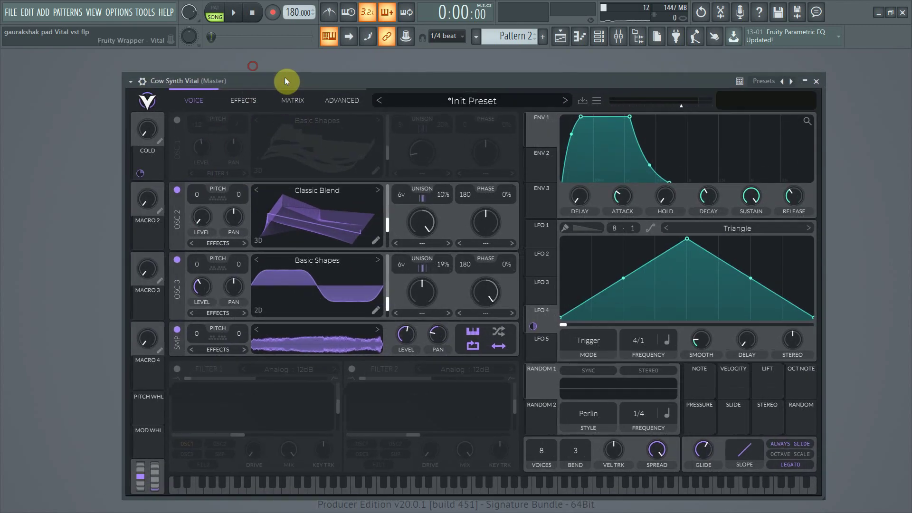
drag(471, 83, 475, 76)
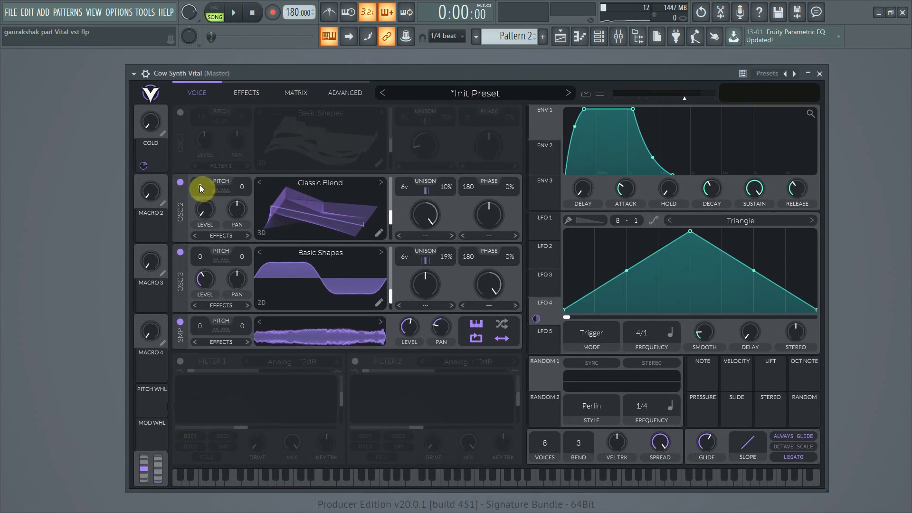
drag(151, 123, 146, 113)
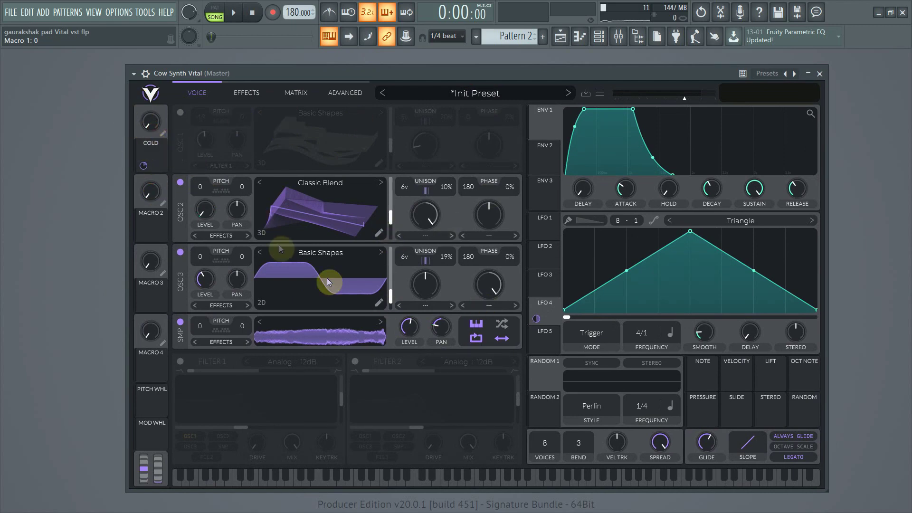
click(600, 35)
Bring the playlist back in front and select Track 2, the rhythmic loop track.
click(617, 38)
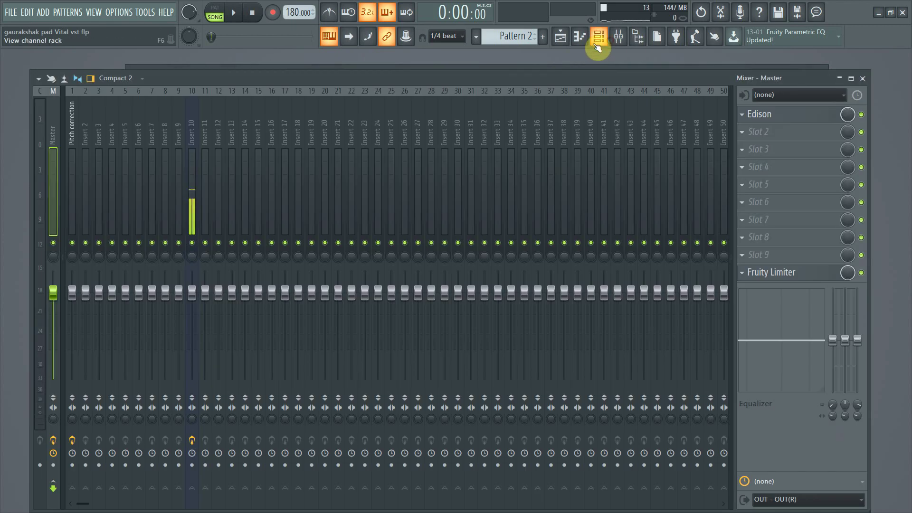
click(563, 37)
click(151, 147)
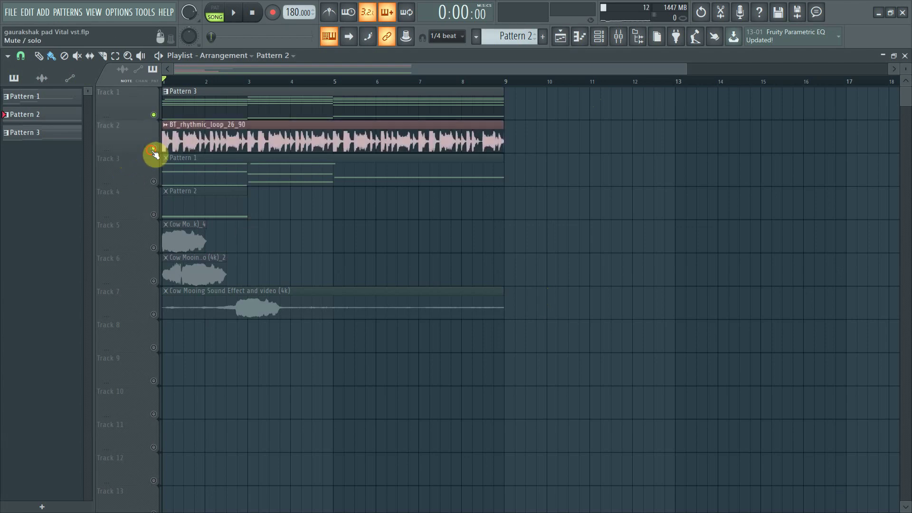